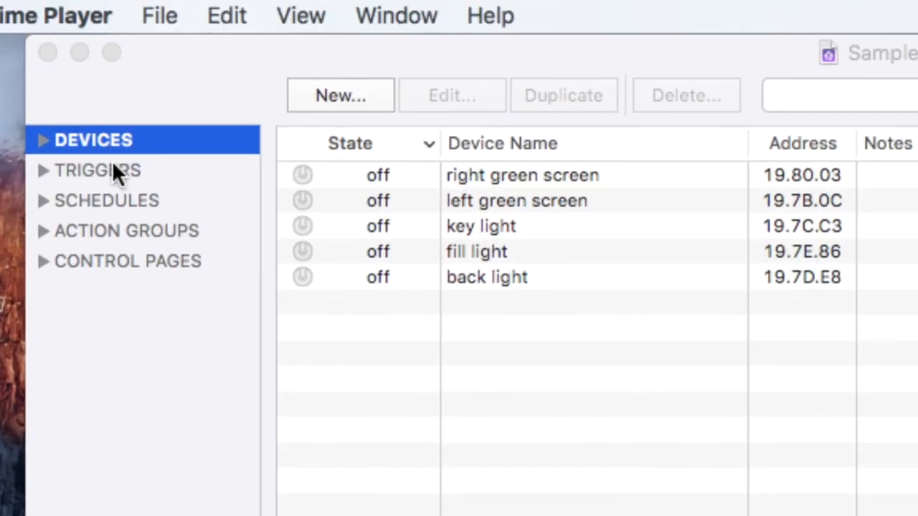
Look through the Devices, Triggers, Schedules, Action Groups and Control Pages sections of the Sample House database
click(131, 169)
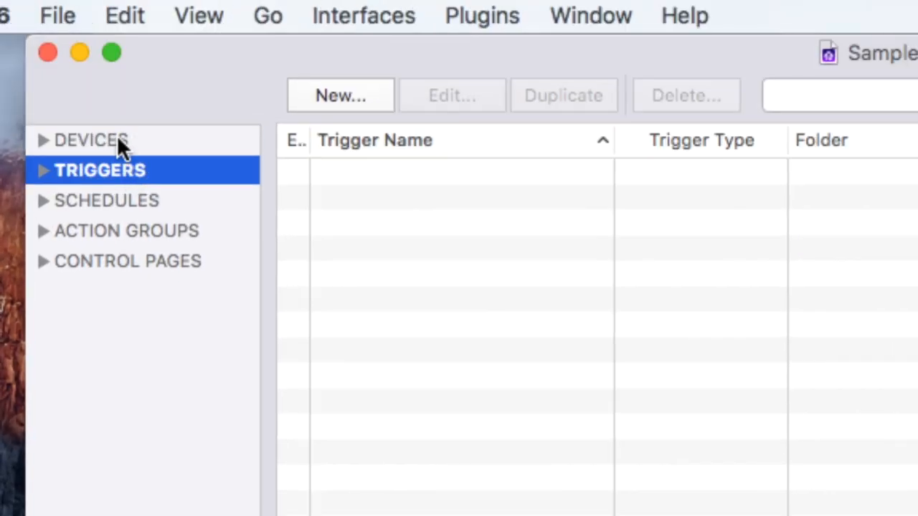
click(110, 139)
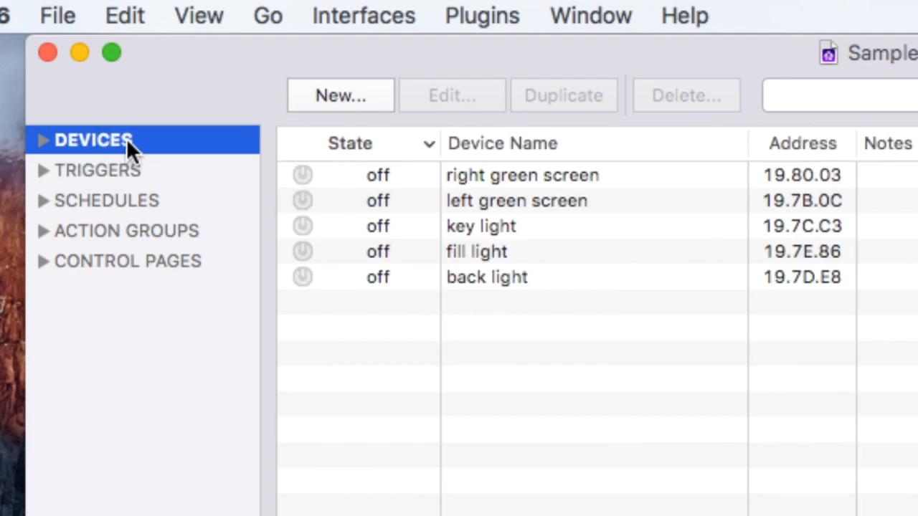
click(126, 169)
click(123, 201)
click(128, 230)
click(129, 258)
click(128, 231)
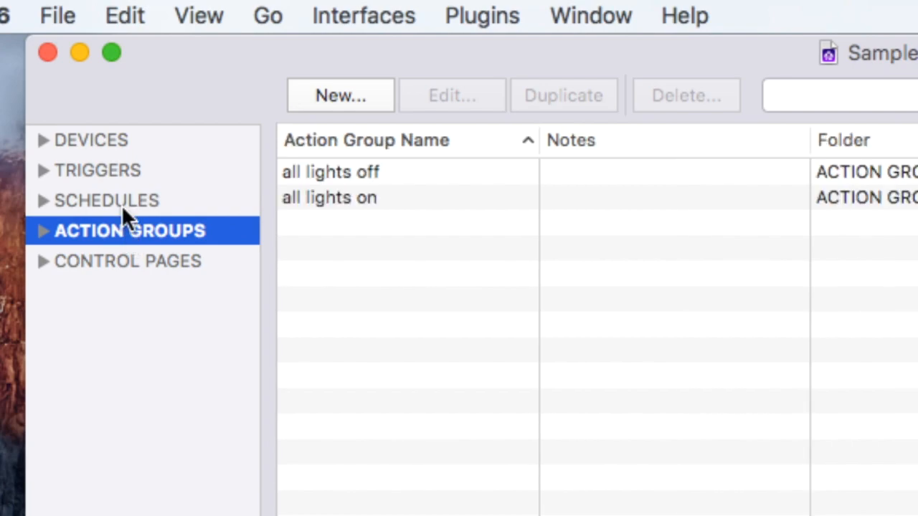
click(122, 201)
click(147, 172)
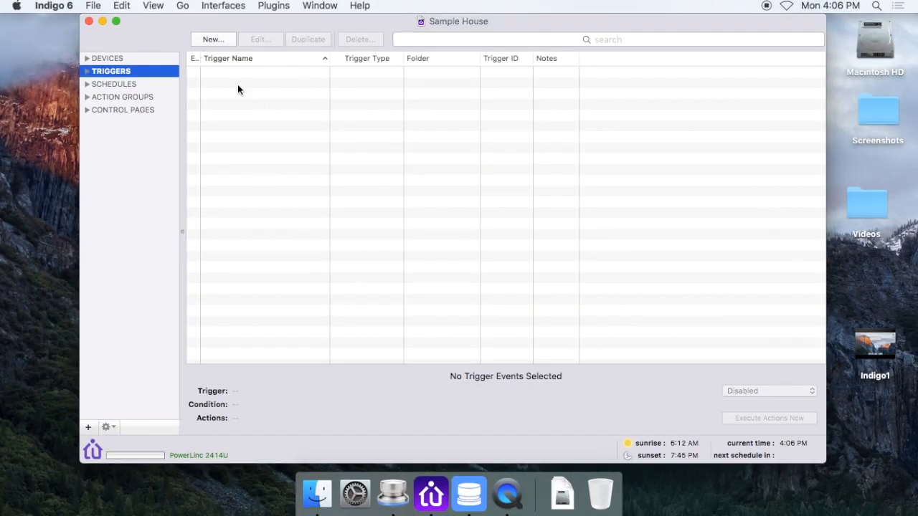
click(147, 84)
Delete the existing "all lights off" and "all lights on" action groups
click(147, 96)
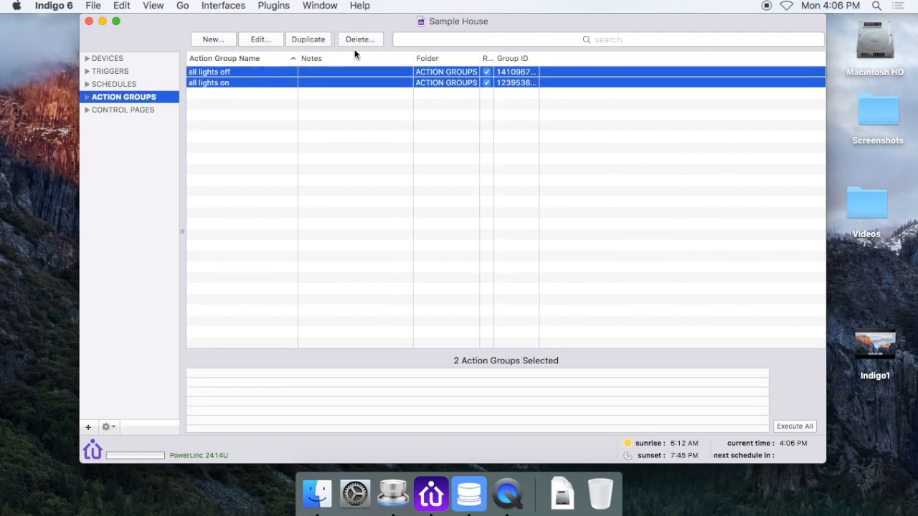
click(354, 41)
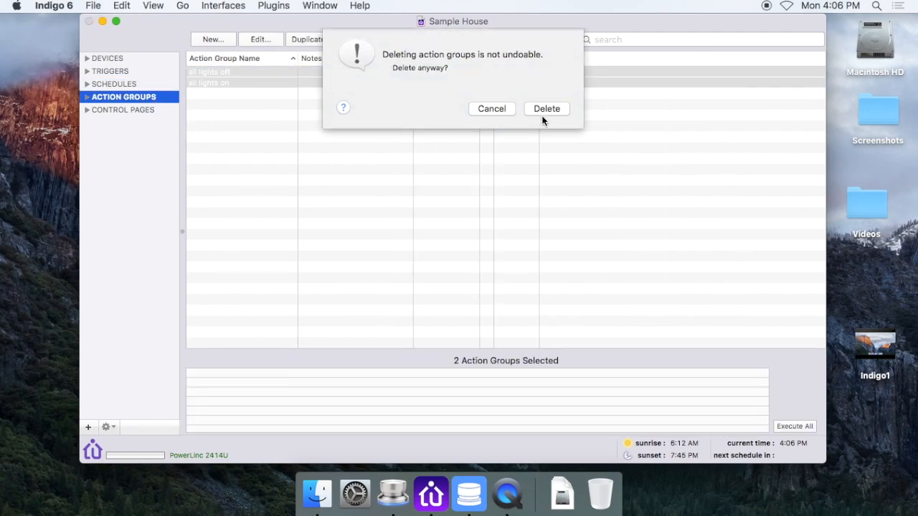
click(545, 108)
click(149, 111)
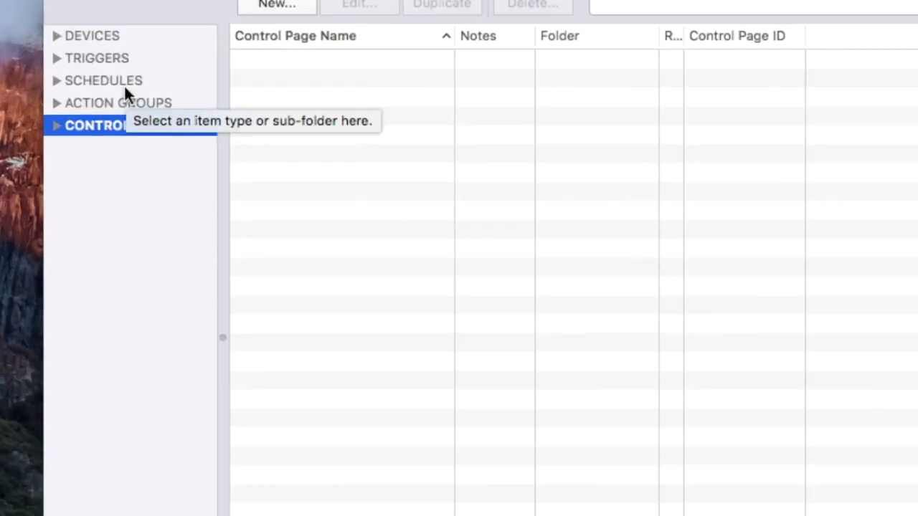
click(120, 199)
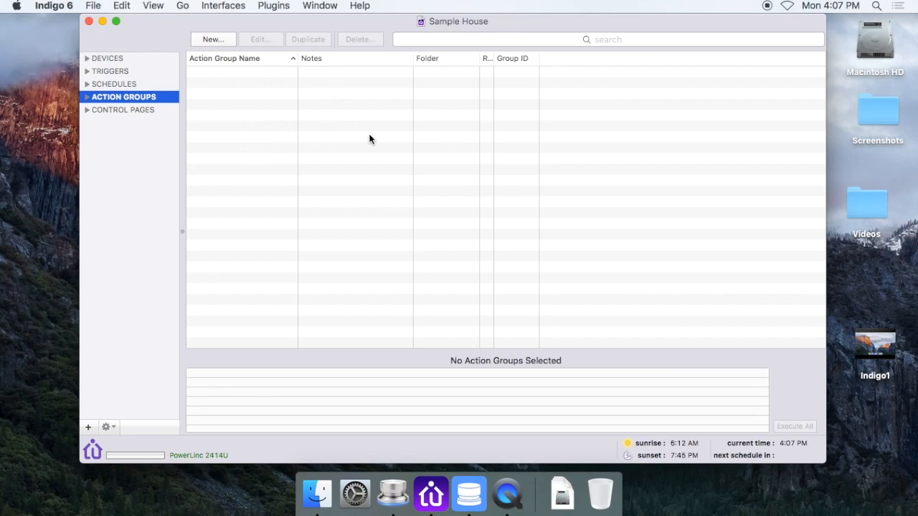
click(152, 60)
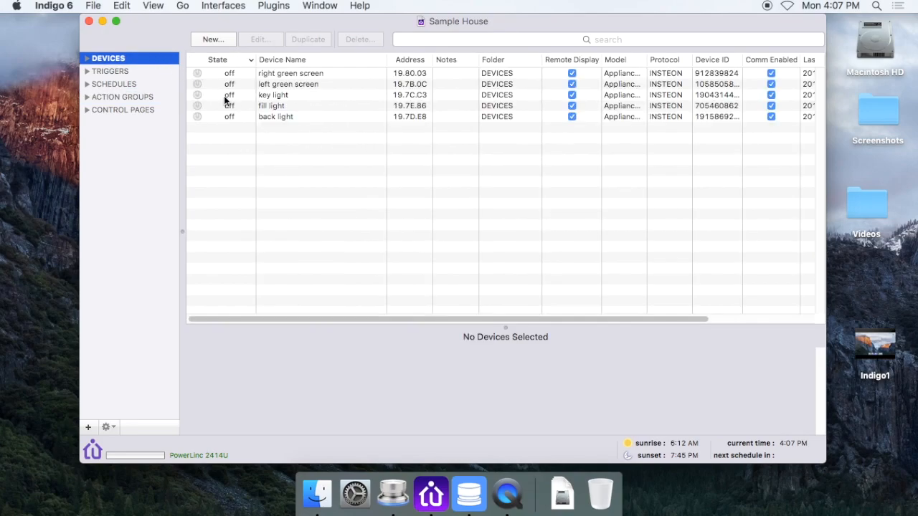
Start a new action group and name it "all lights on"
click(152, 96)
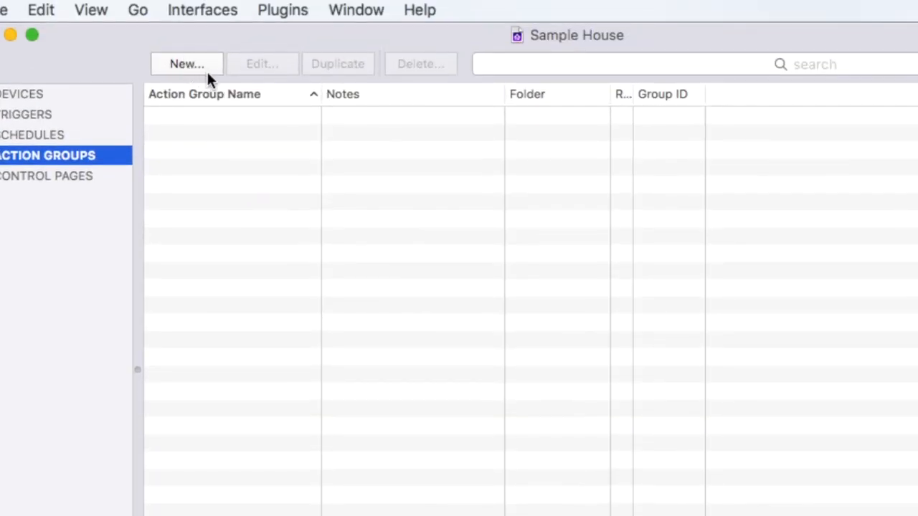
click(188, 64)
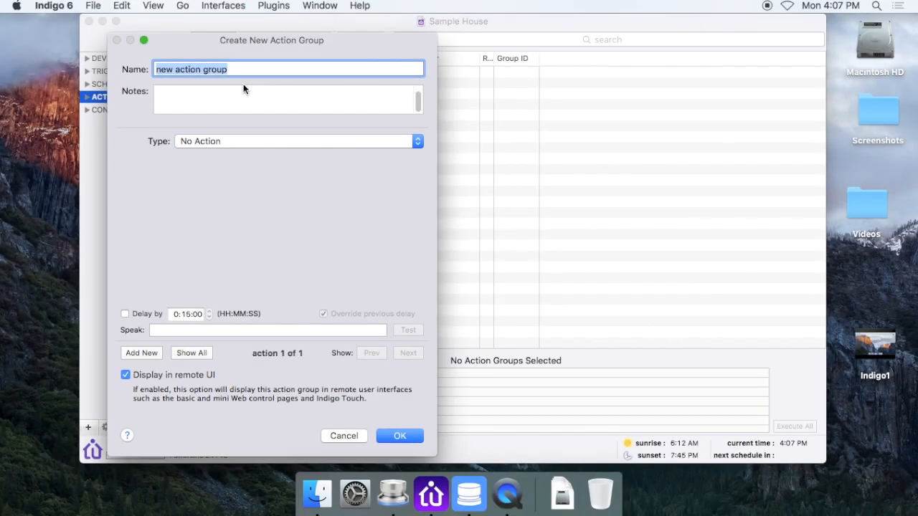
text(all lights )
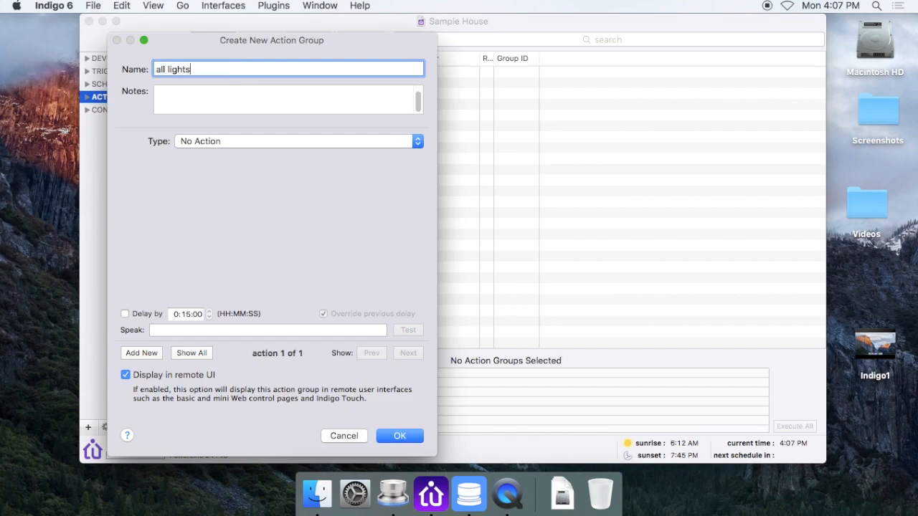
text(on)
drag(208, 69, 151, 70)
click(225, 70)
drag(214, 69, 150, 69)
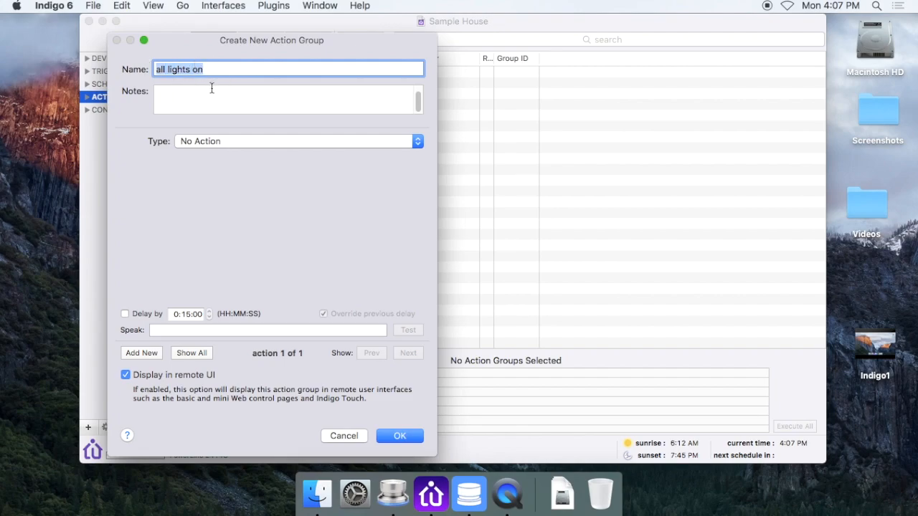
click(242, 70)
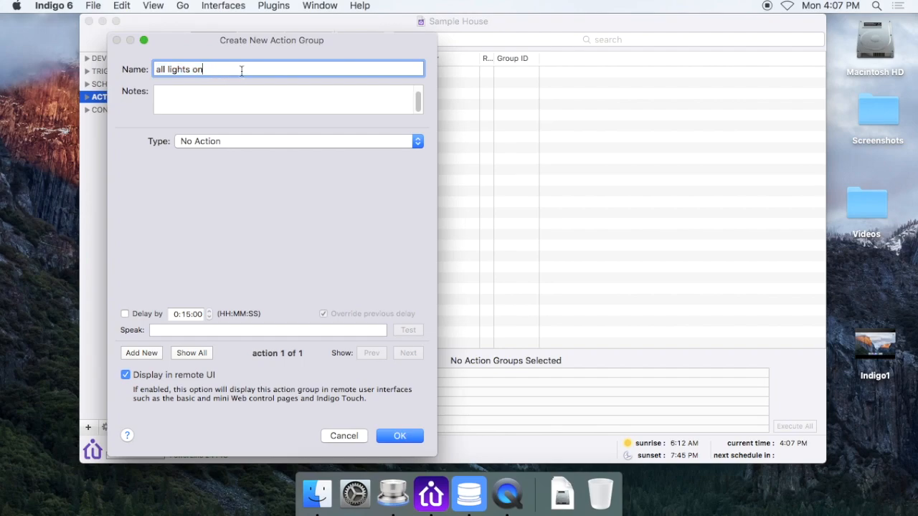
drag(205, 70, 149, 69)
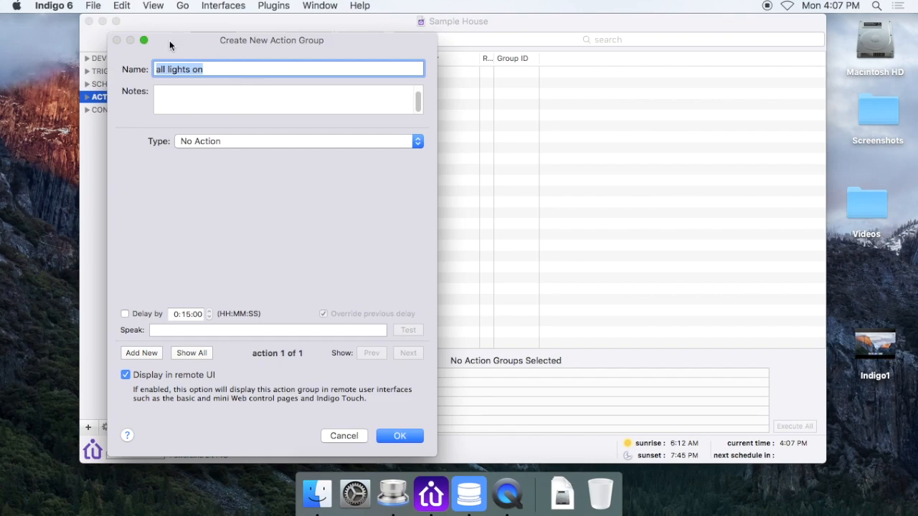
drag(216, 69, 102, 70)
click(246, 70)
drag(234, 70, 122, 70)
click(237, 70)
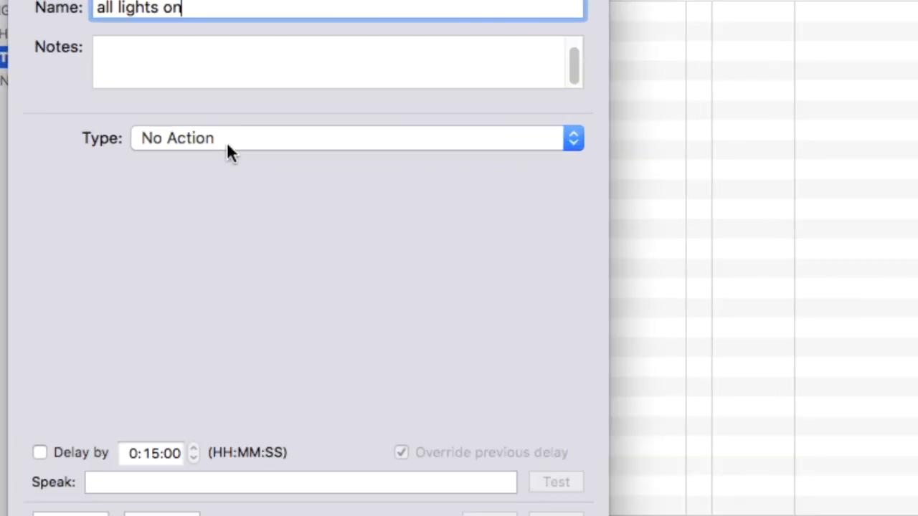
Set the action type to Execute INSTEON Scene and have it send Scene On for scene 1
click(228, 144)
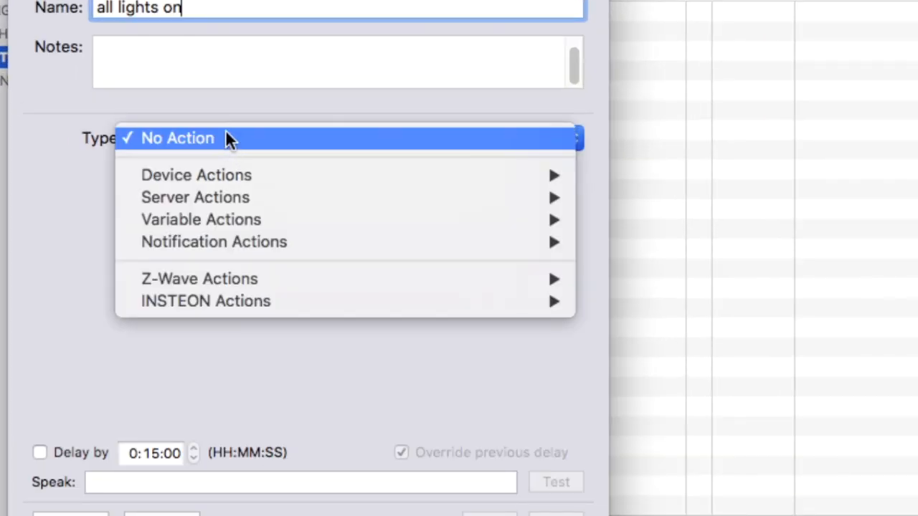
mouse_move(260, 303)
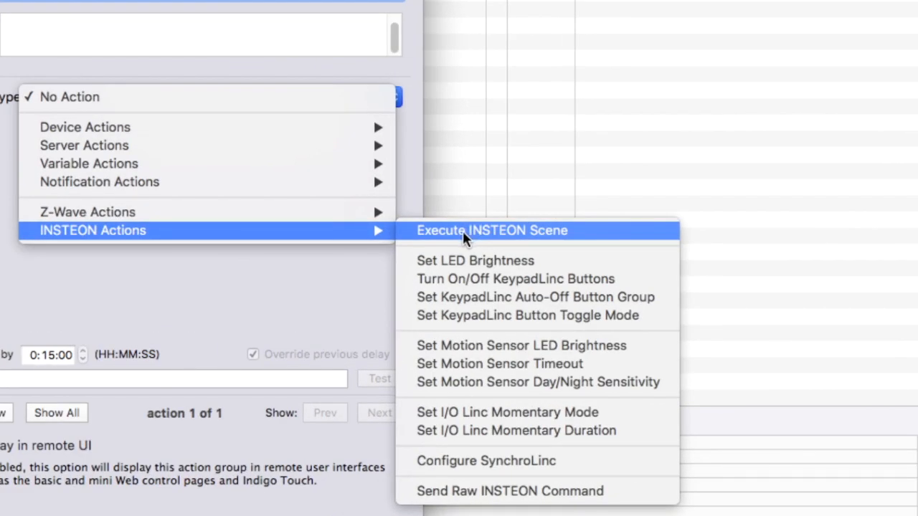
click(463, 231)
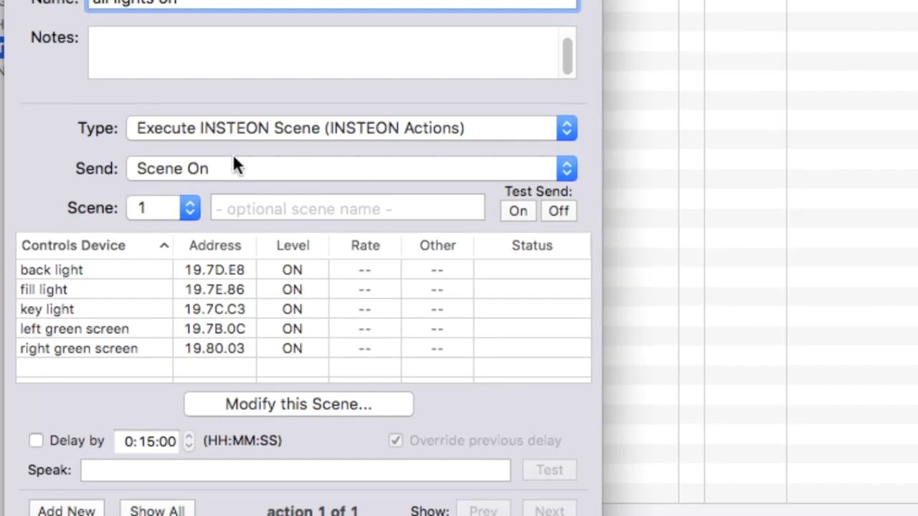
click(285, 172)
click(316, 147)
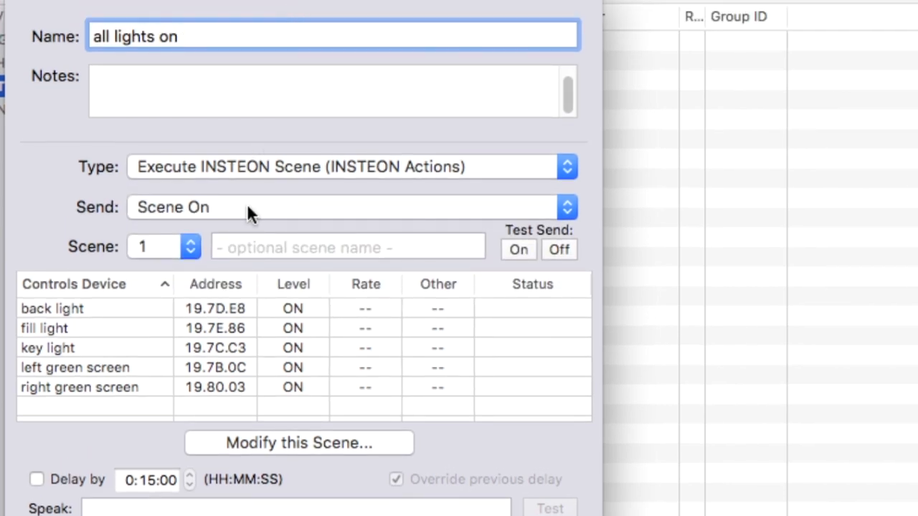
click(250, 176)
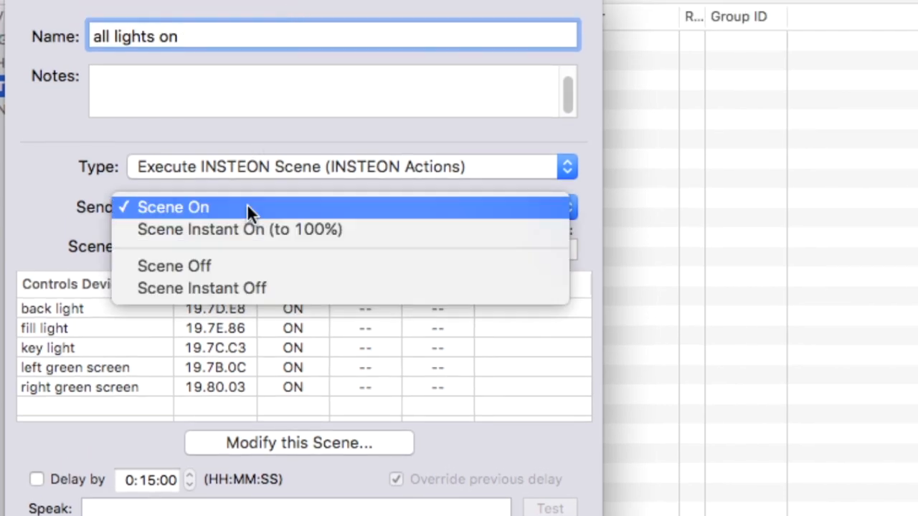
click(253, 207)
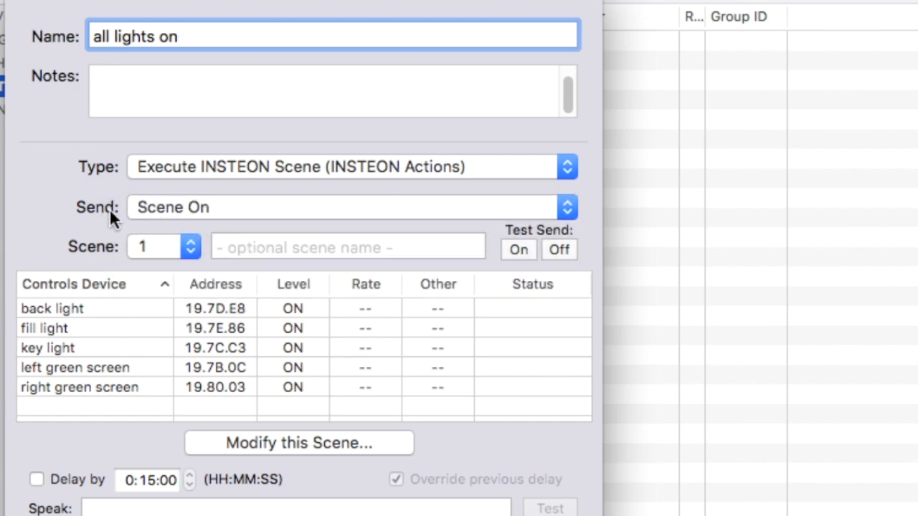
click(171, 207)
click(183, 209)
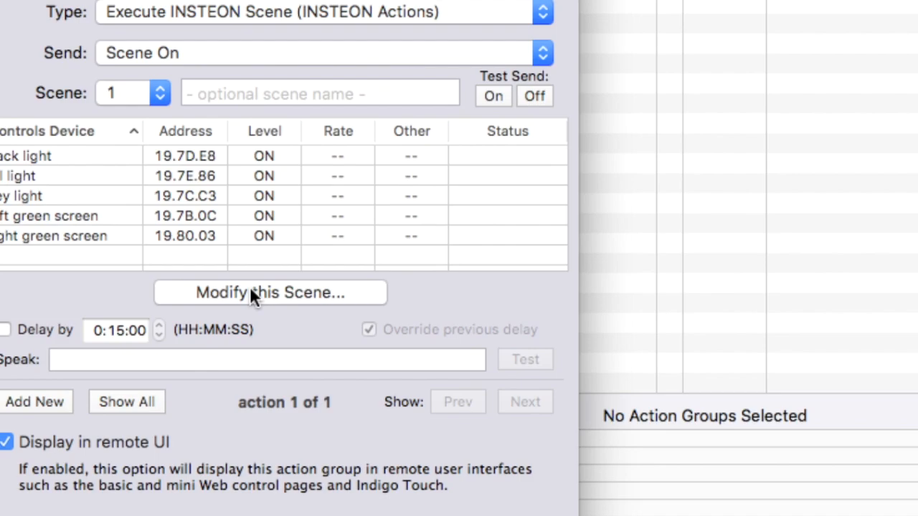
Open the PowerLinc links of scene 1 for modification
click(252, 294)
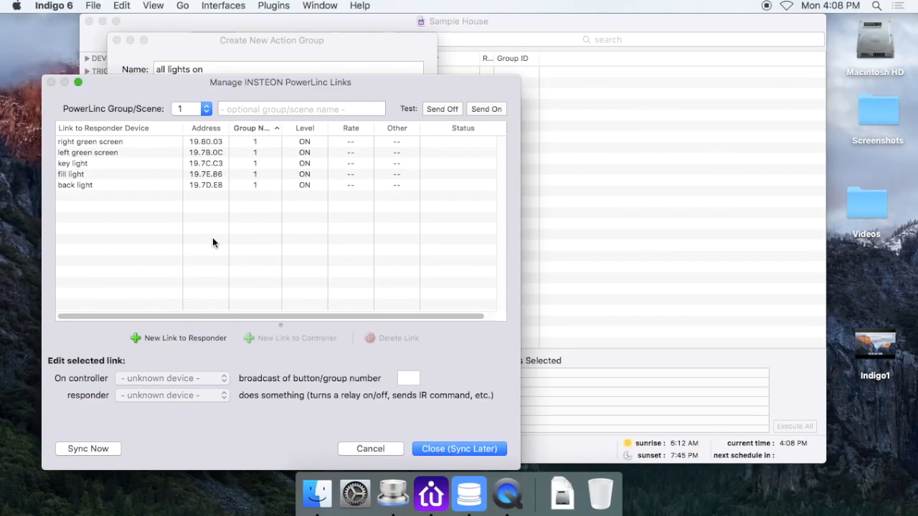
click(10, 91)
click(6, 14)
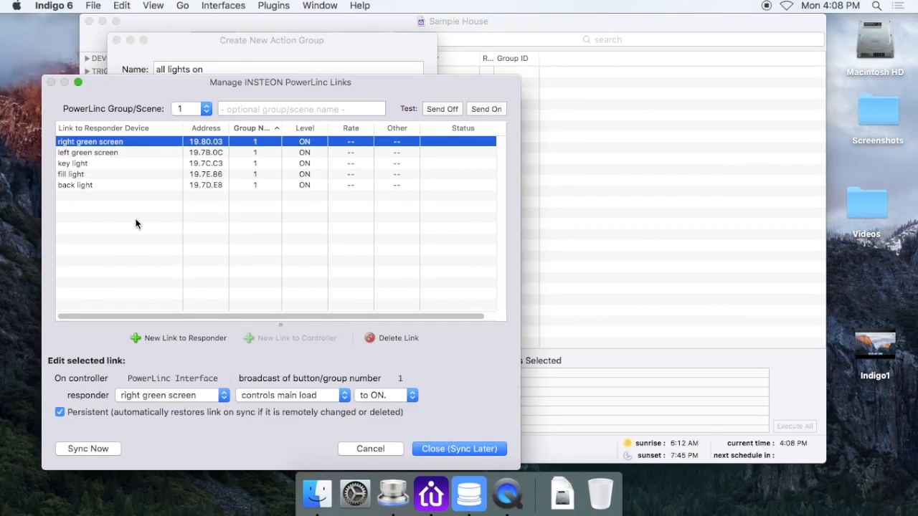
click(390, 339)
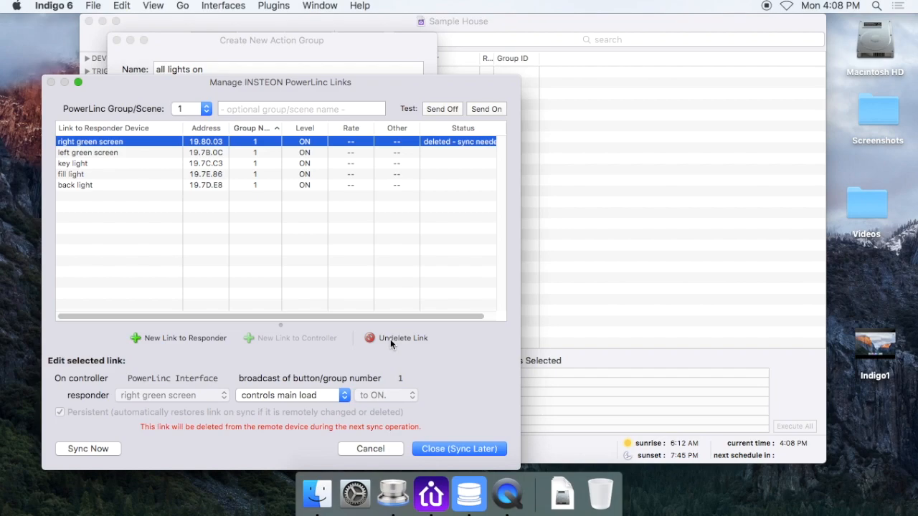
click(393, 339)
click(162, 174)
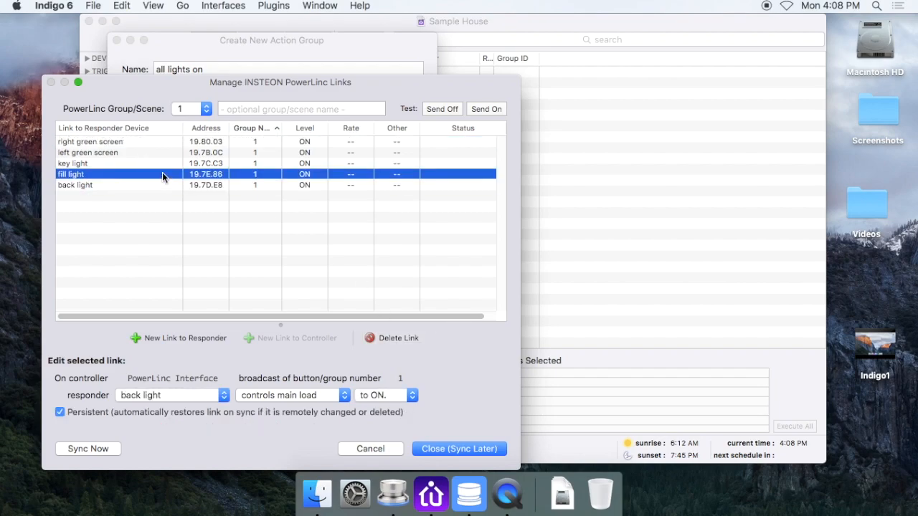
click(159, 163)
click(140, 153)
click(133, 175)
click(128, 186)
click(127, 164)
click(135, 174)
Mark the key light link in group 1 for deletion and clear the link selection
click(145, 164)
click(393, 338)
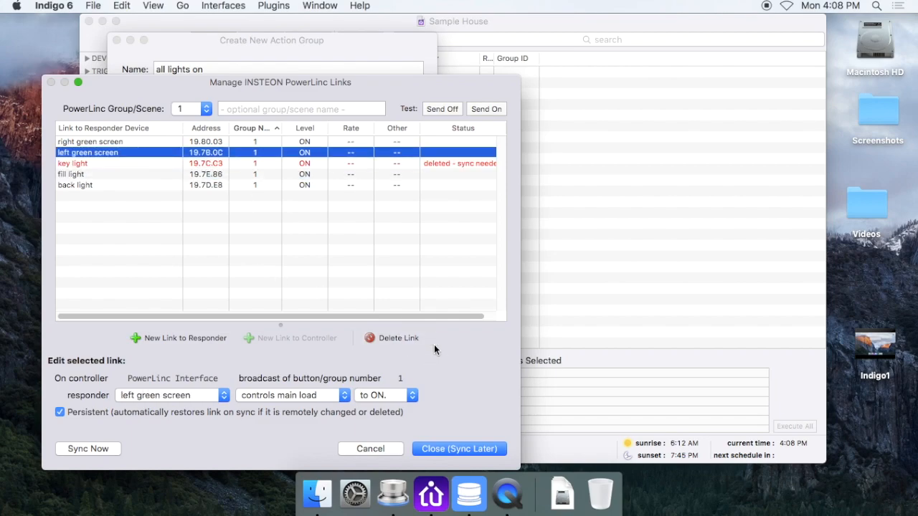
click(129, 195)
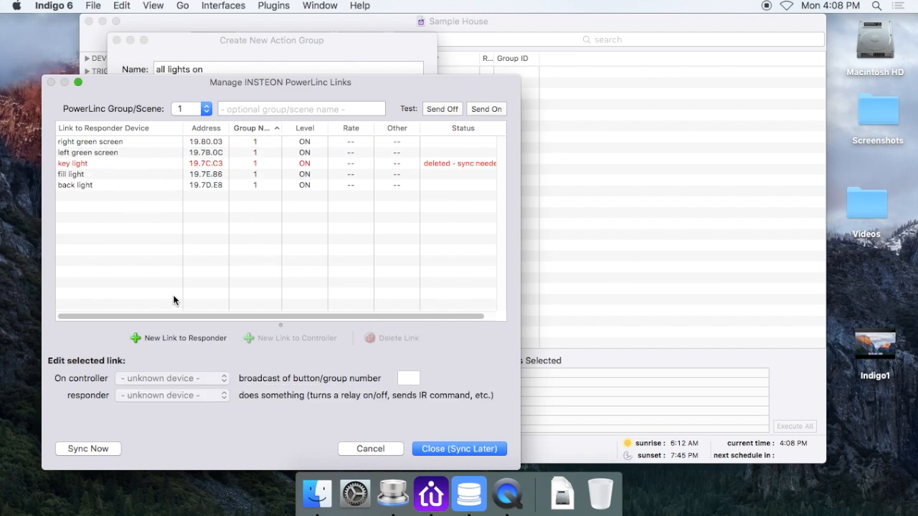
Add a new responder link to group 1 with the key light as the responder device
click(163, 337)
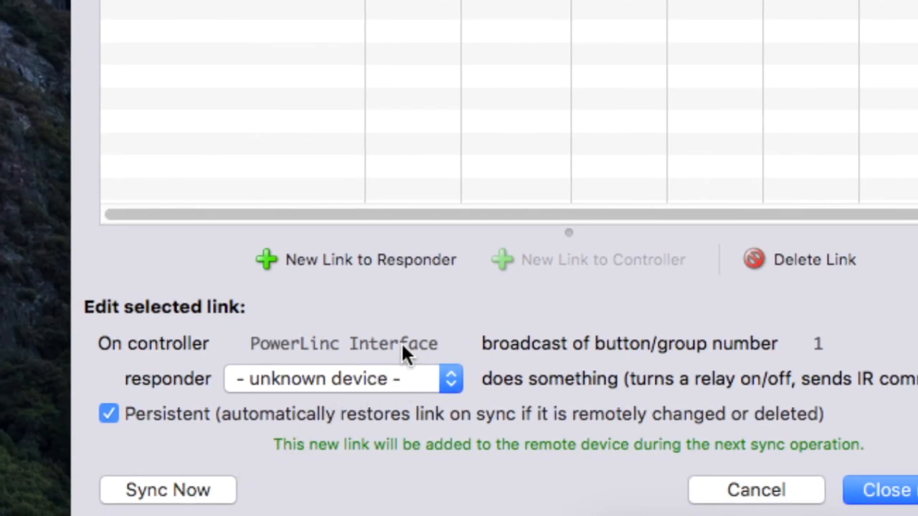
click(393, 368)
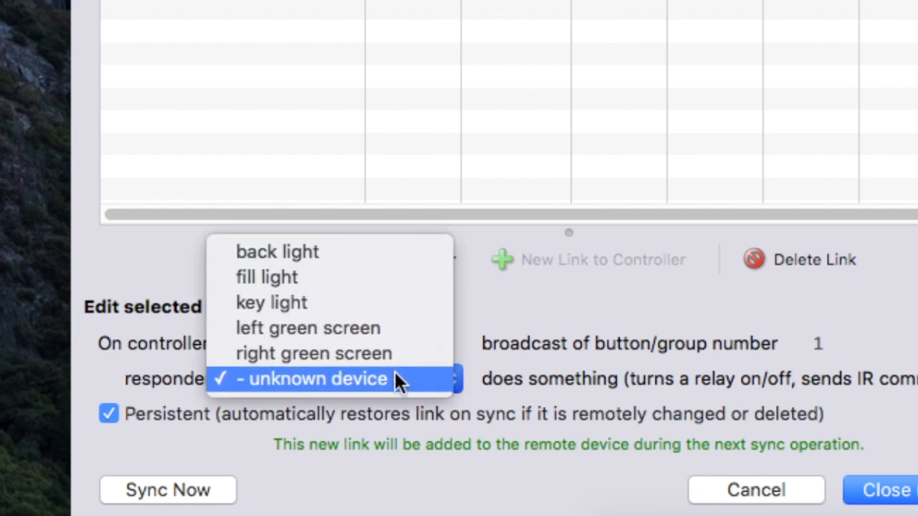
click(402, 307)
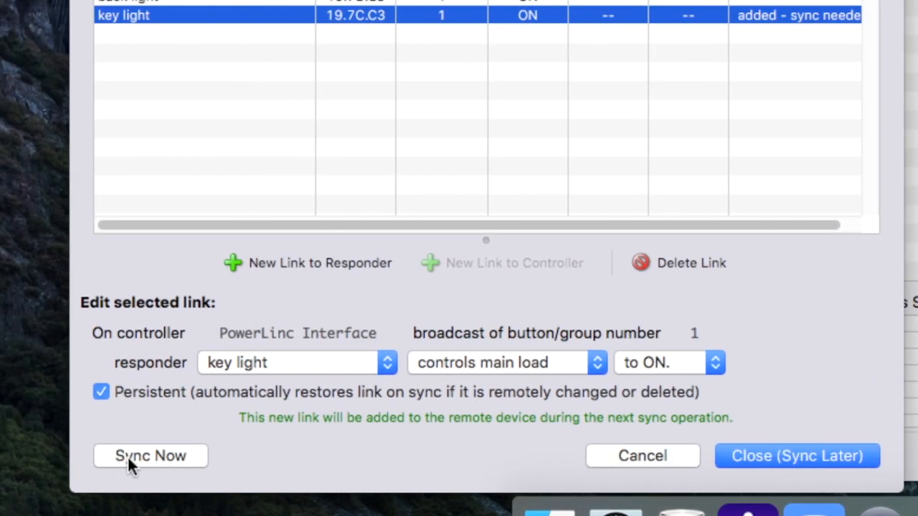
Sync the changed scene links immediately, then close them and save the "all lights on" action group
click(148, 457)
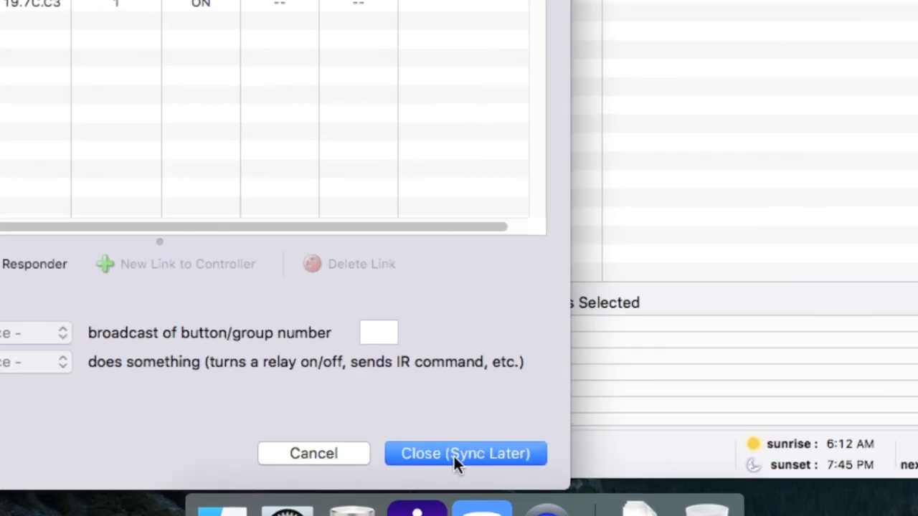
click(440, 459)
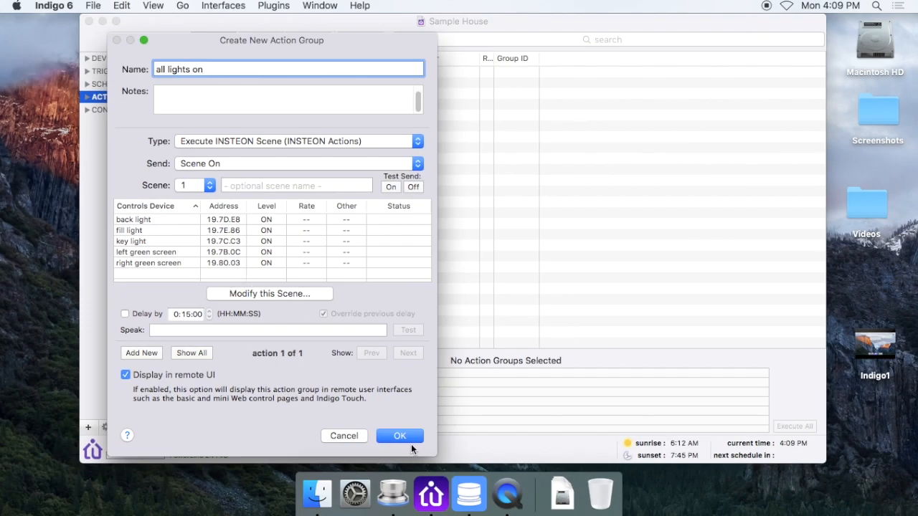
click(406, 438)
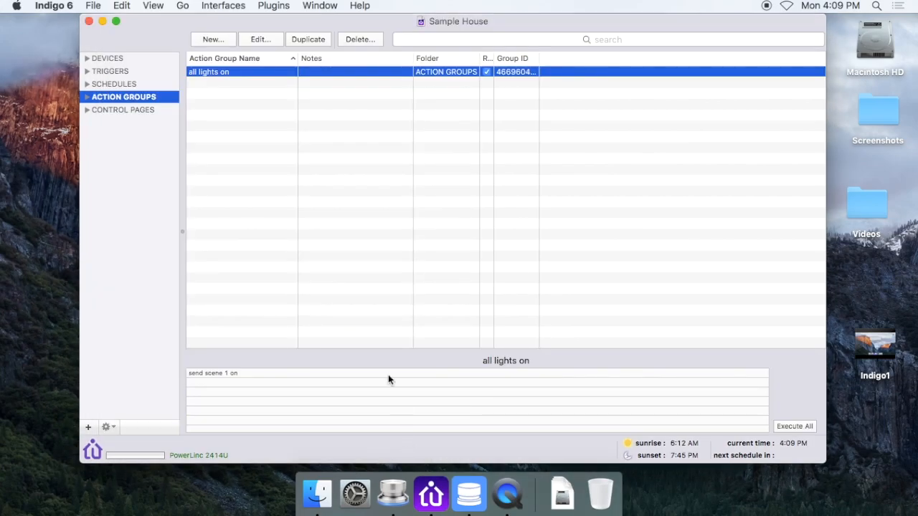
Execute all actions of the "all lights on" action group to test it
click(260, 83)
click(251, 73)
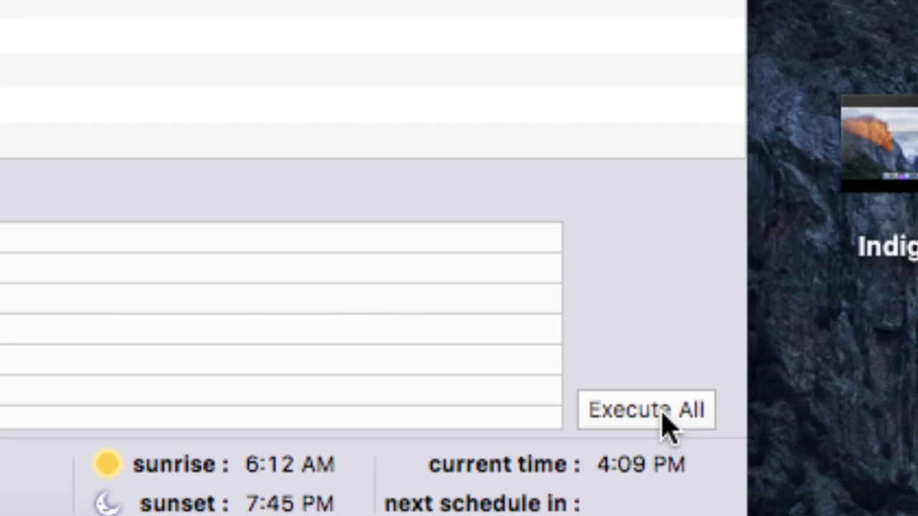
click(664, 416)
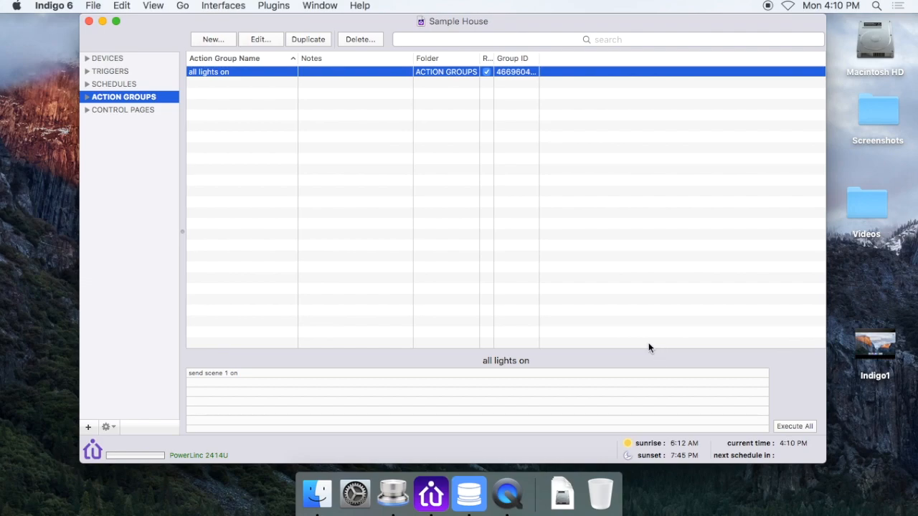
Check the on/off state of the studio lights in the device list
click(117, 57)
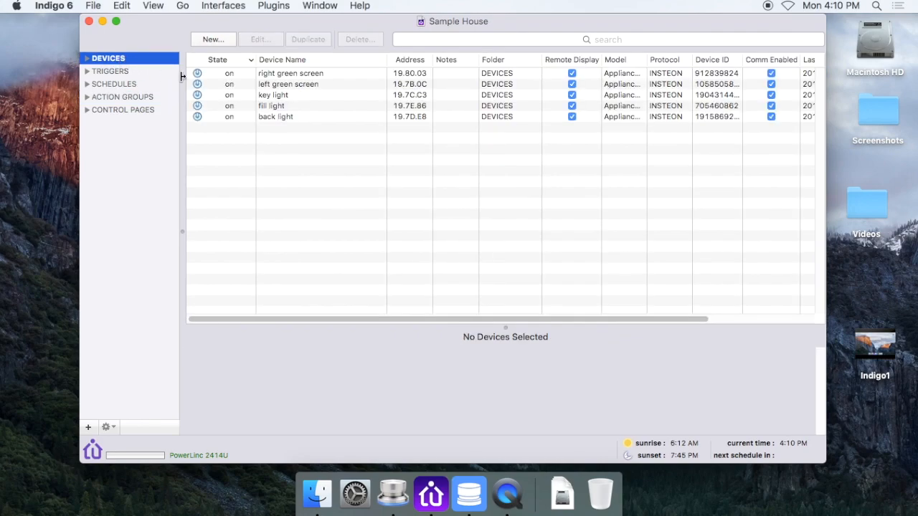
click(235, 75)
click(239, 85)
click(240, 115)
click(241, 95)
click(242, 73)
click(241, 84)
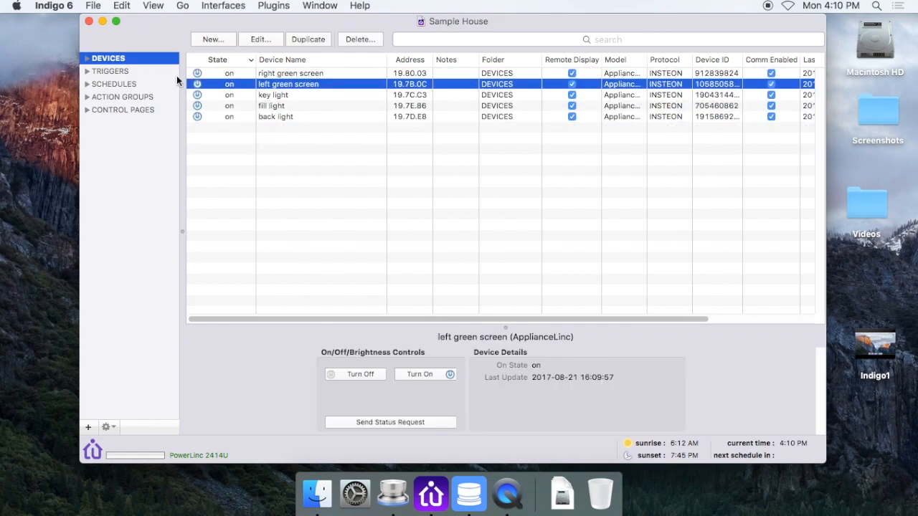
Start a new action group and name it "all lights off"
click(138, 99)
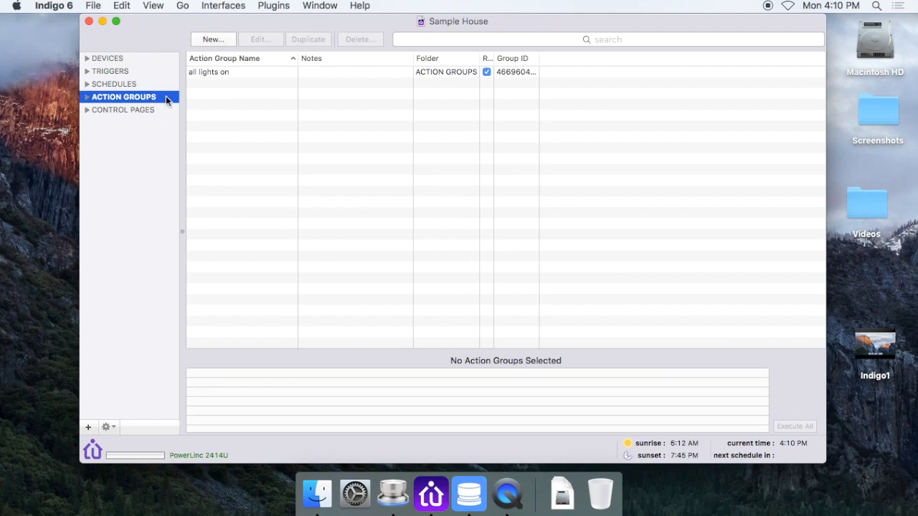
click(224, 40)
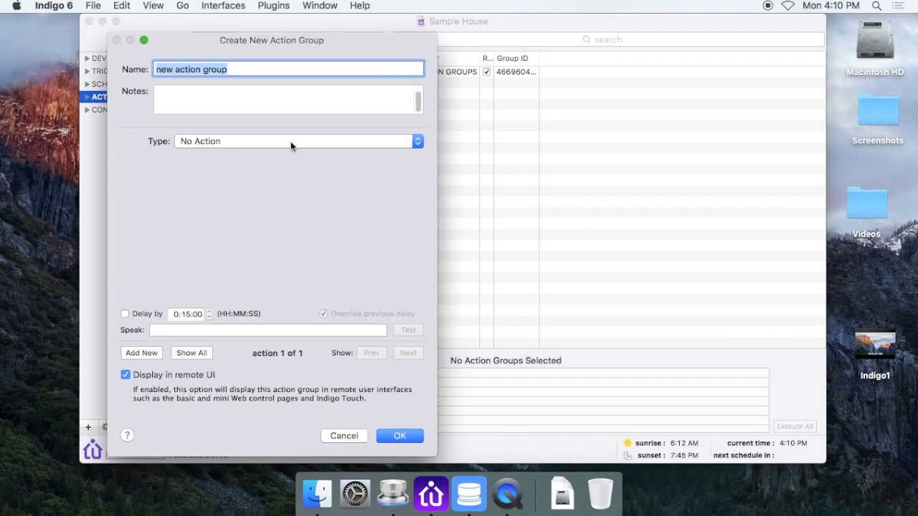
text(all li)
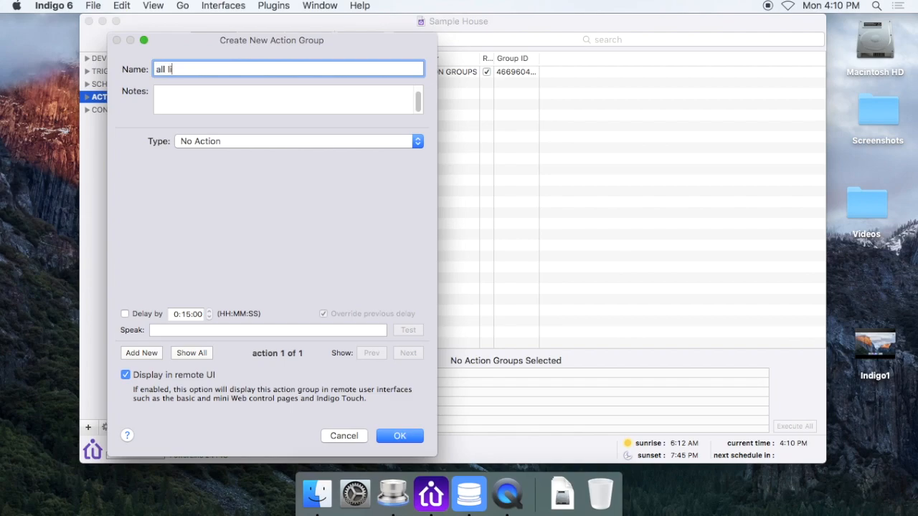
text(ghts off)
drag(225, 70, 131, 66)
click(213, 70)
Set the action type to Execute INSTEON Scene and make it send Scene Off to scene 1
click(263, 139)
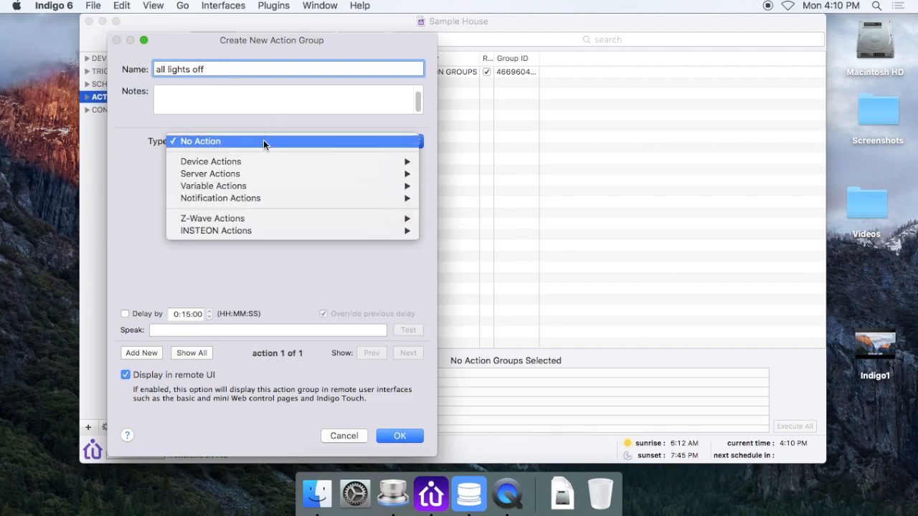
mouse_move(265, 233)
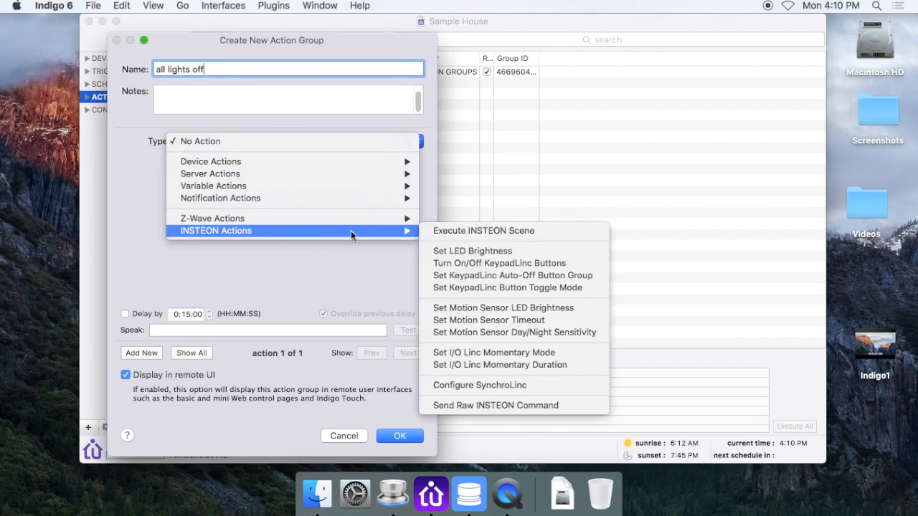
click(450, 230)
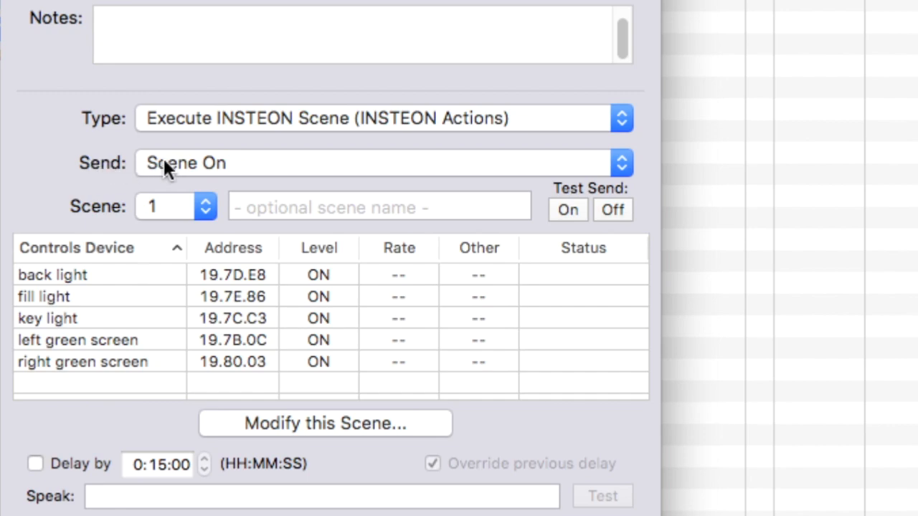
click(168, 165)
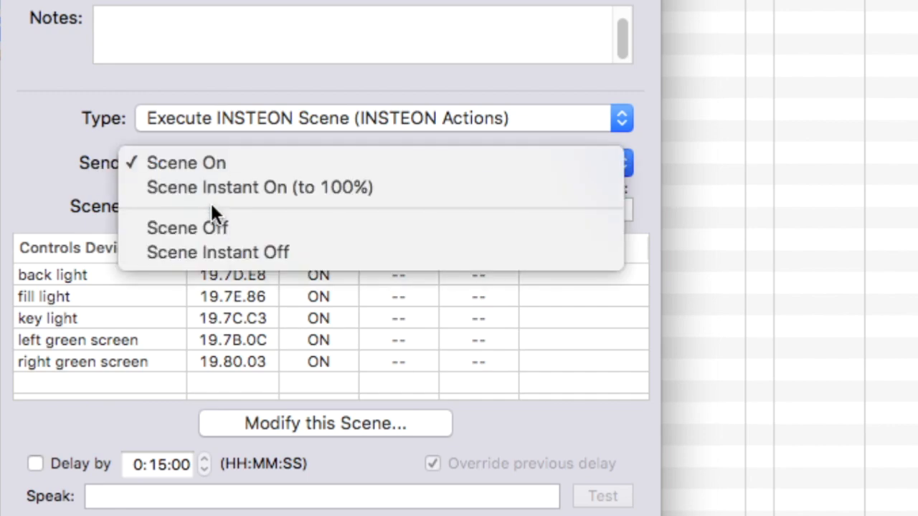
click(216, 226)
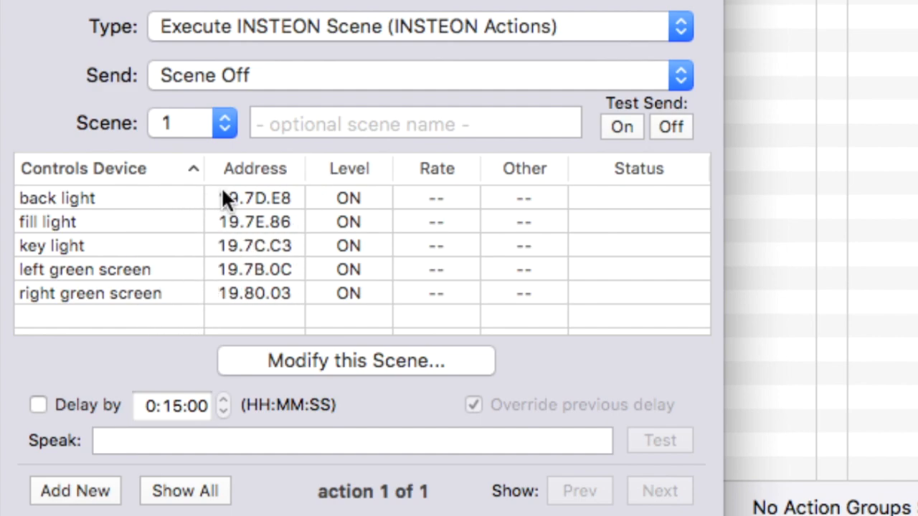
Review the devices controlled by scene 1 and save the "all lights off" action group
click(172, 267)
click(170, 198)
click(165, 270)
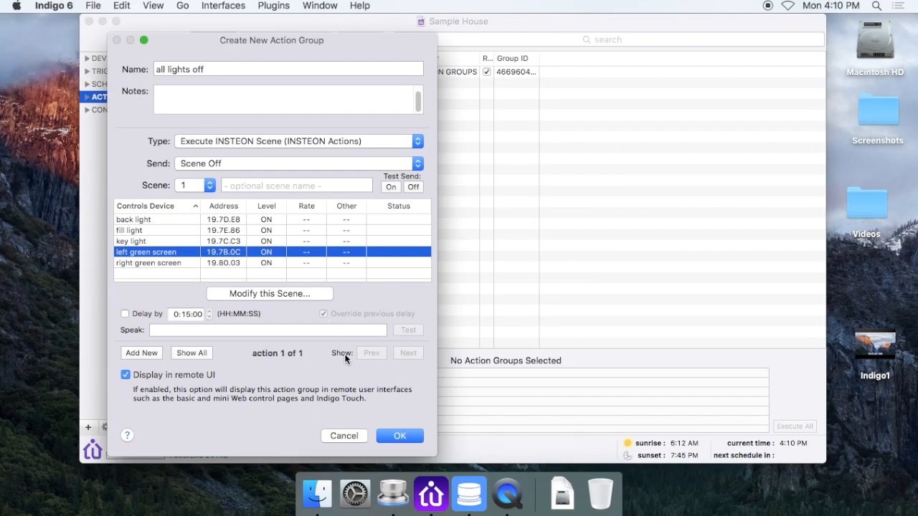
click(401, 437)
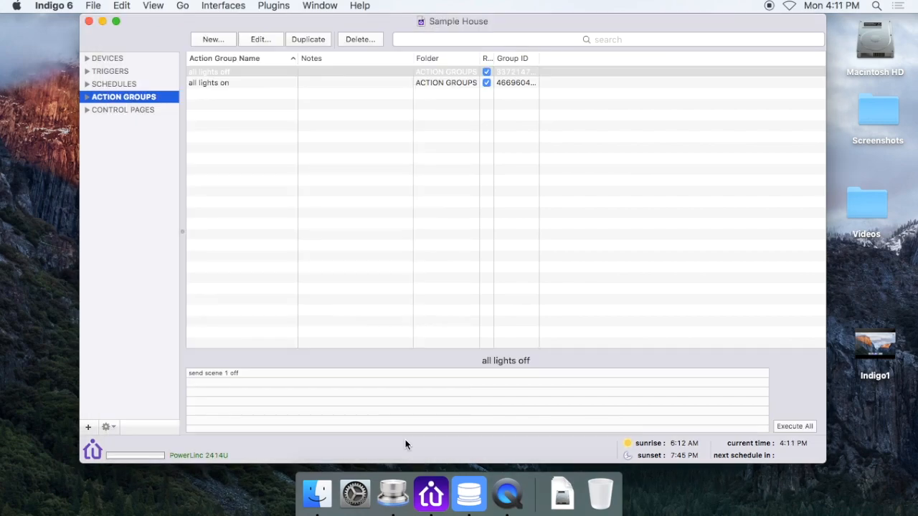
Execute all actions of the "all lights off" action group to test it
click(273, 82)
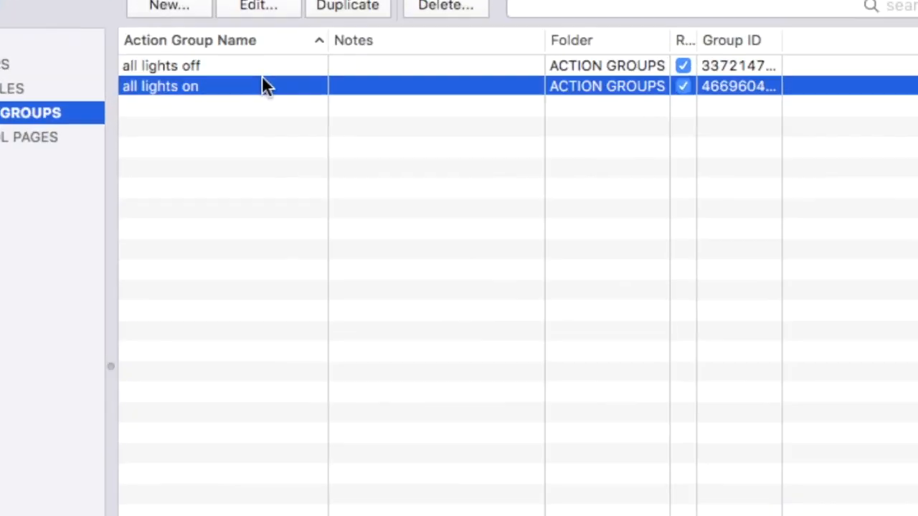
click(253, 62)
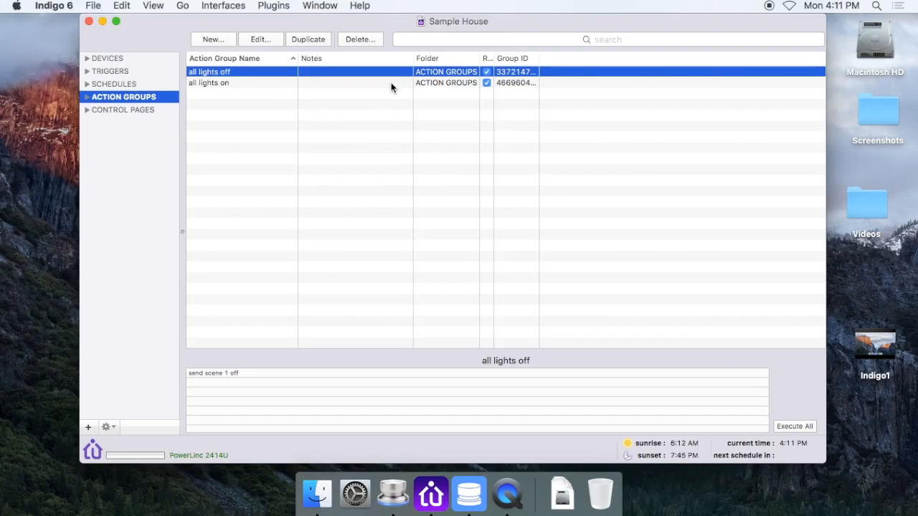
click(386, 83)
click(345, 73)
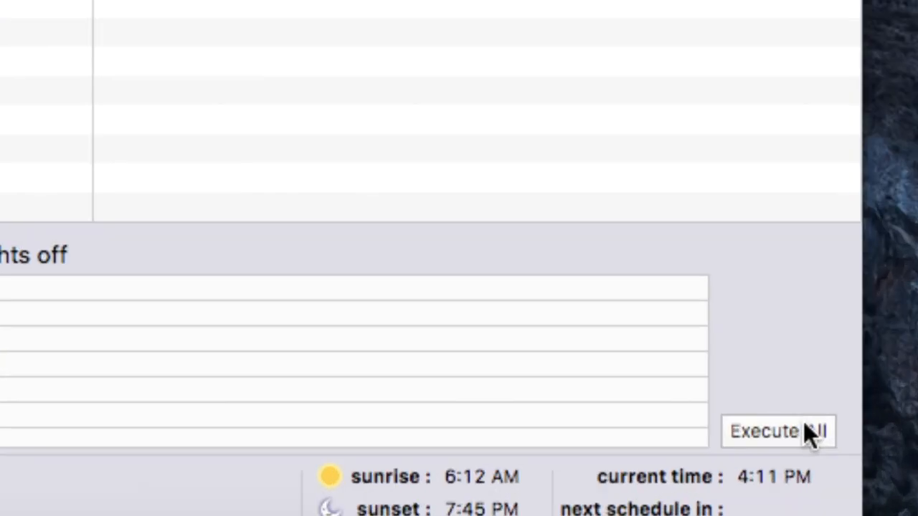
click(796, 429)
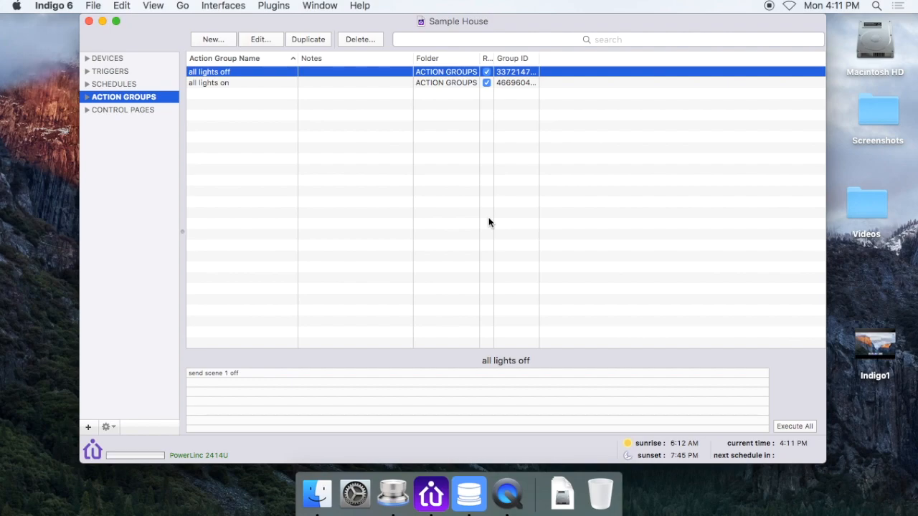
Execute the "all lights on" action group, followed by the "all lights off" action group
click(276, 83)
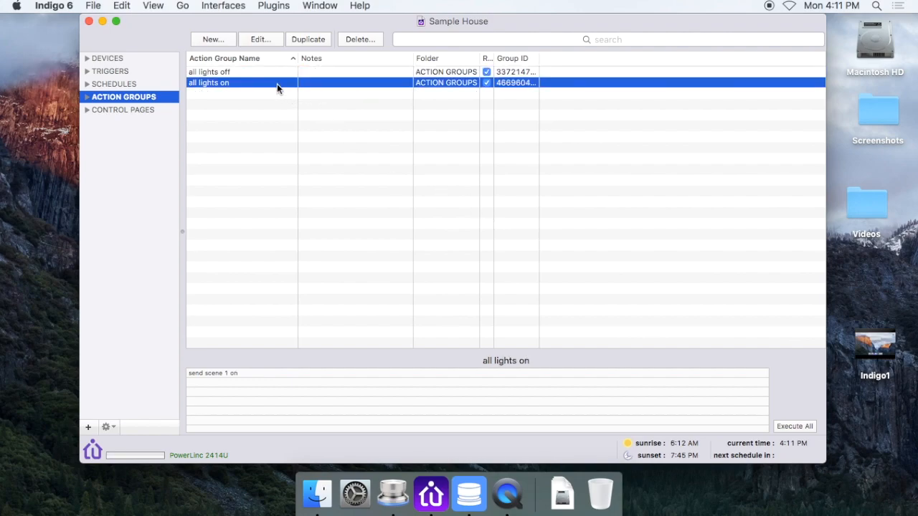
click(802, 427)
click(281, 73)
click(792, 425)
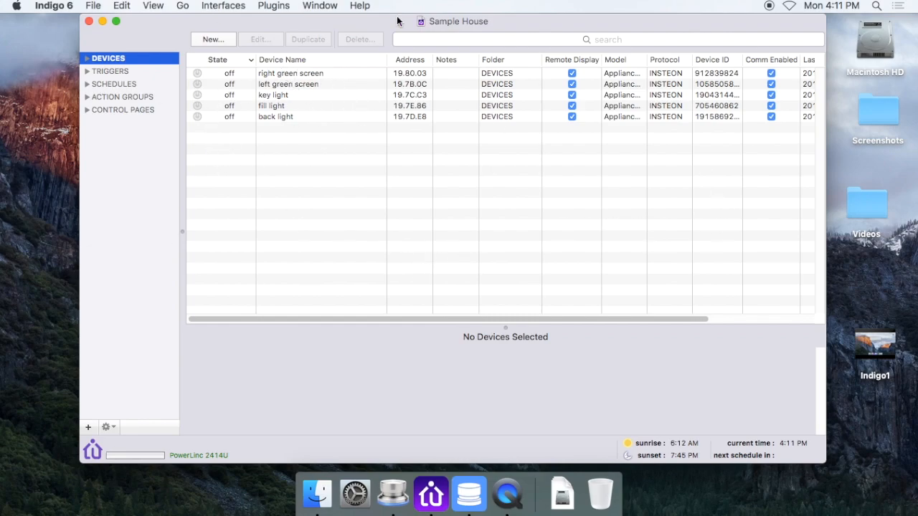
Return to the action group list and close the Sample House window
click(140, 100)
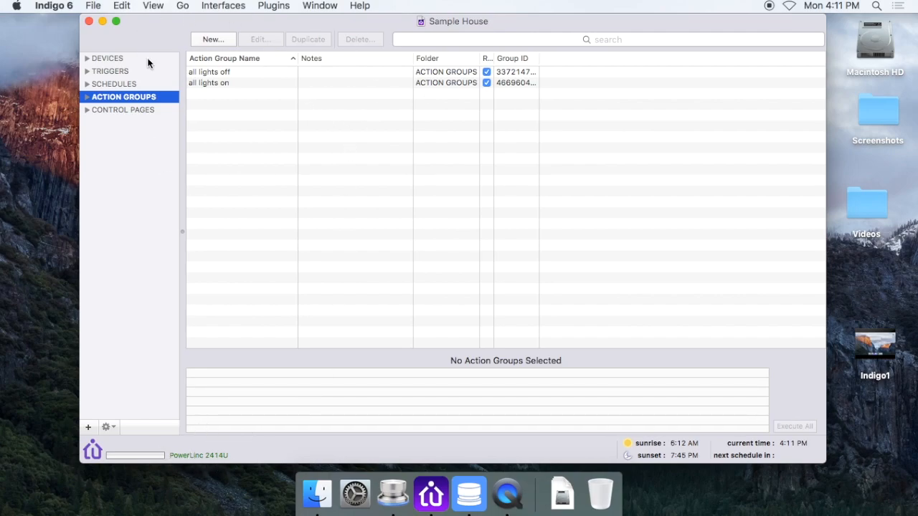
click(89, 21)
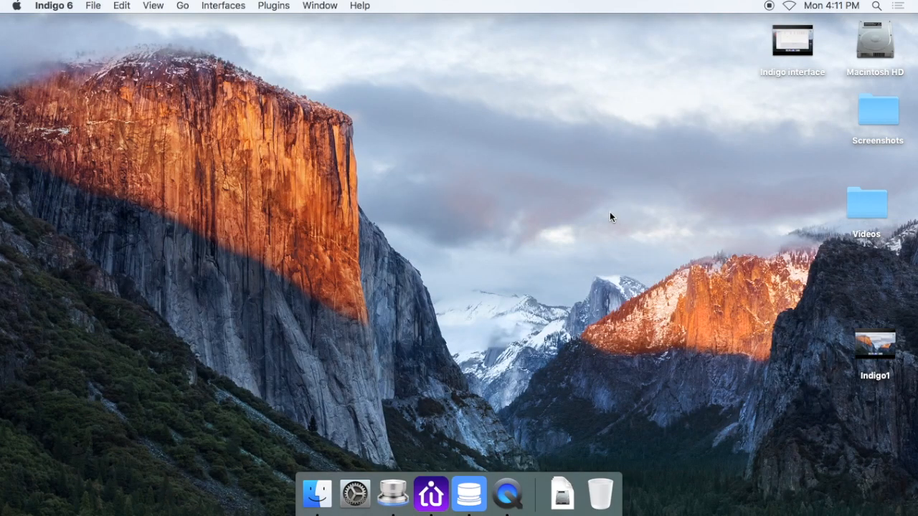